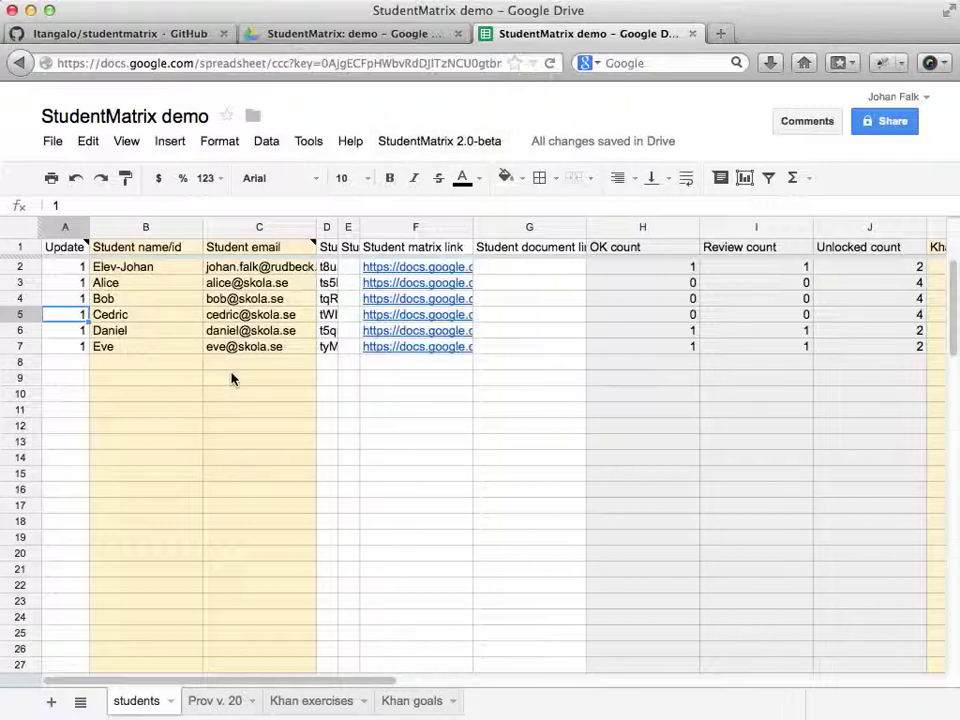
In the StudentMatrix document settings, enable the "Also create student documents" option
{"action": "left_click", "coordinate": [421, 142]}
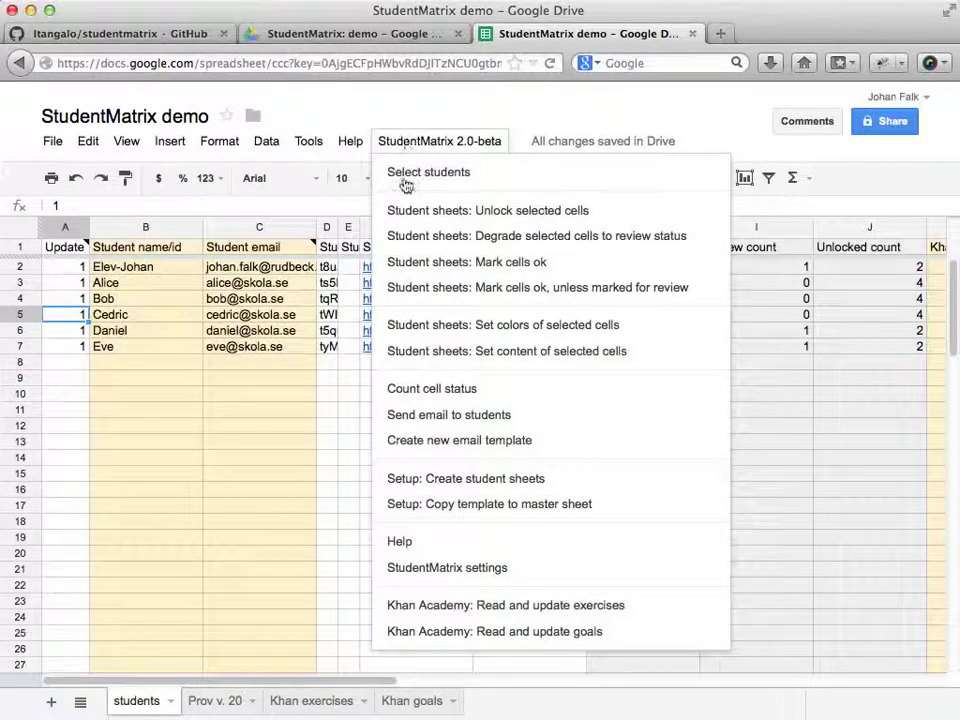
{"action": "left_click", "coordinate": [418, 569]}
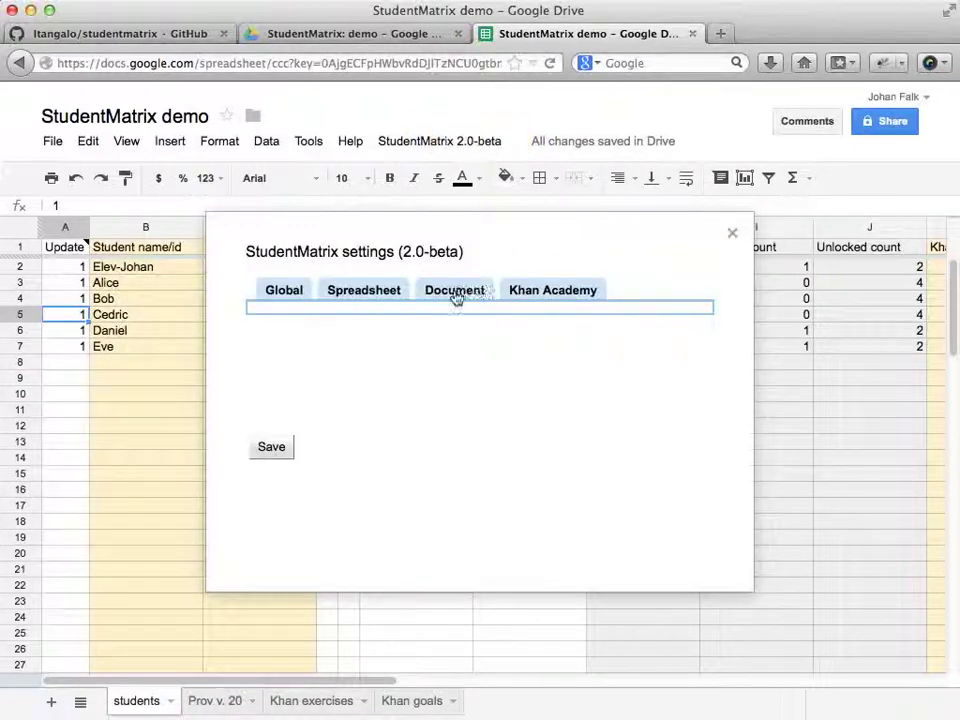
{"action": "left_click", "coordinate": [455, 294]}
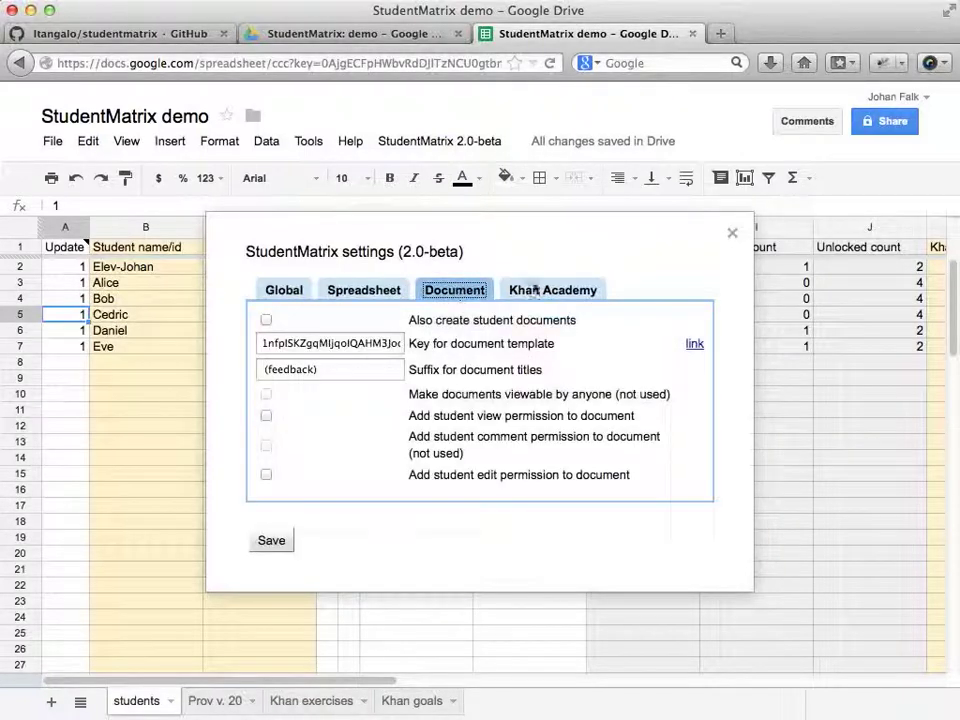
{"action": "left_click_drag", "start_coordinate": [416, 322], "coordinate": [571, 325]}
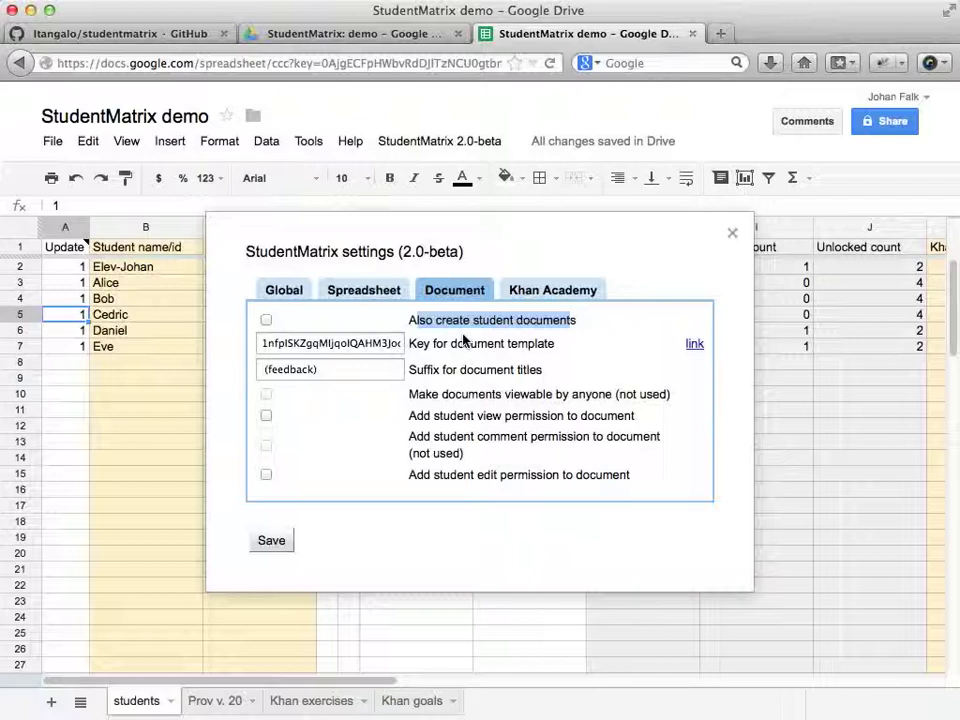
{"action": "left_click", "coordinate": [266, 319]}
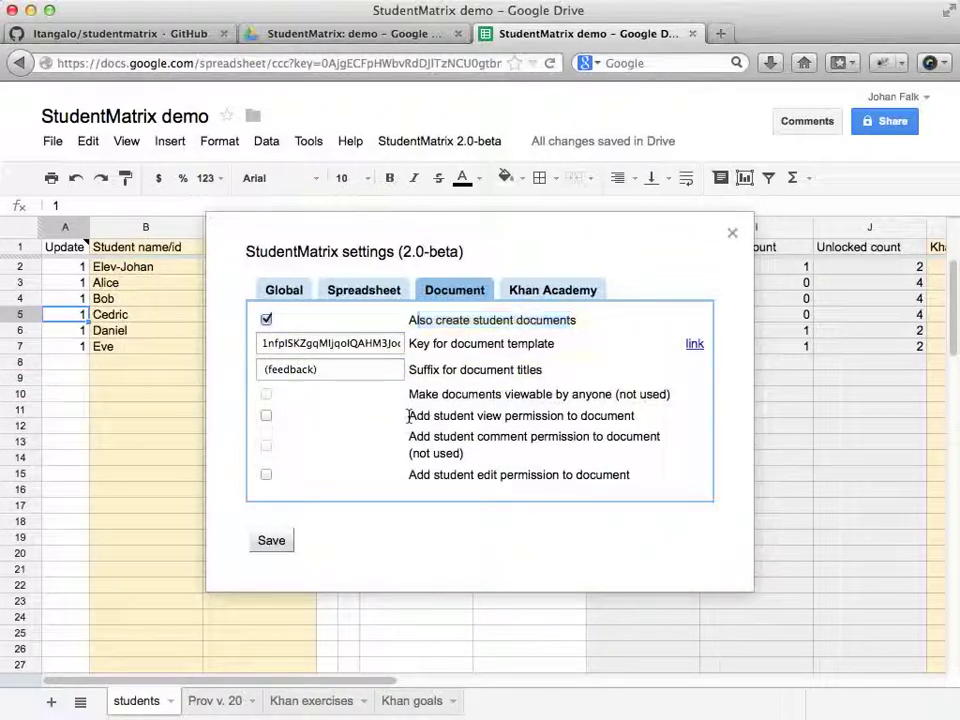
Enable "Add student view permission to document" and save the StudentMatrix settings
{"action": "left_click_drag", "start_coordinate": [408, 415], "coordinate": [647, 416]}
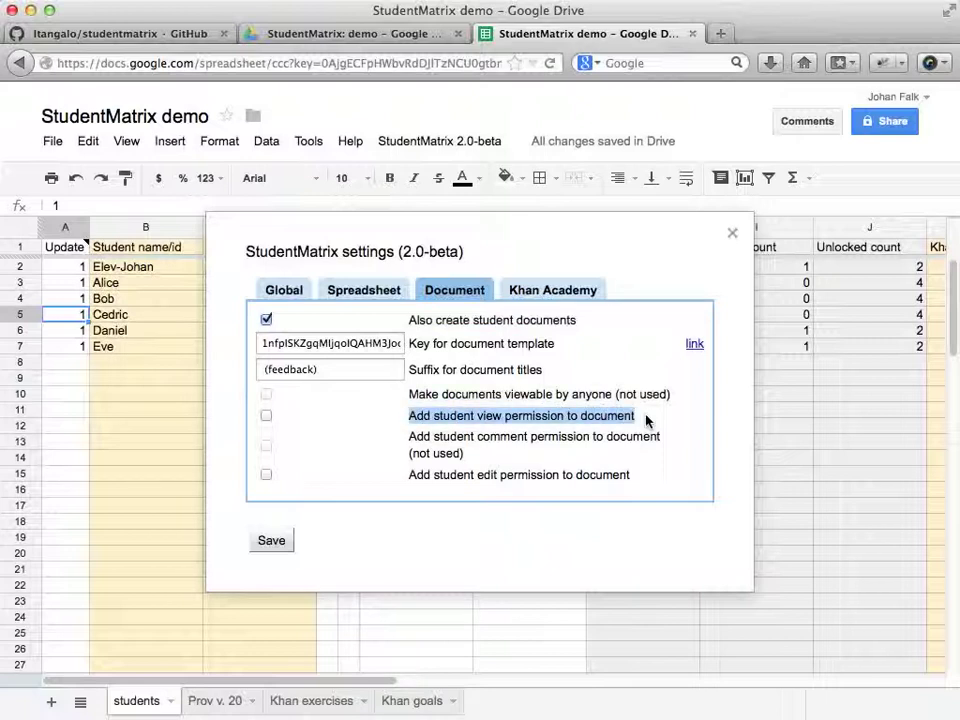
{"action": "left_click", "coordinate": [266, 416]}
{"action": "left_click", "coordinate": [266, 400]}
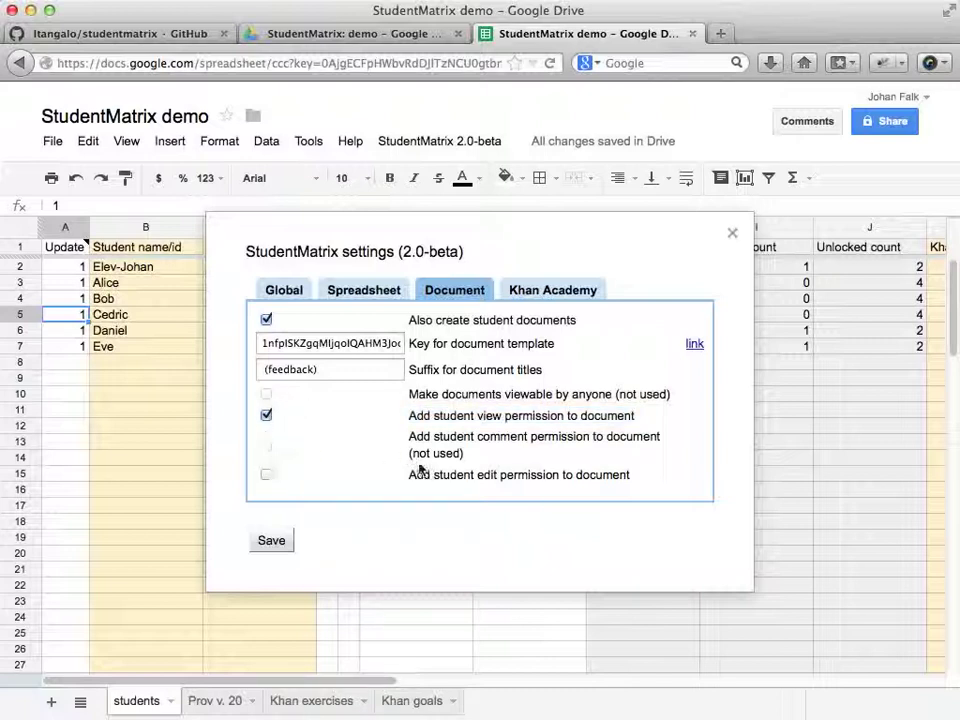
{"action": "left_click", "coordinate": [272, 541]}
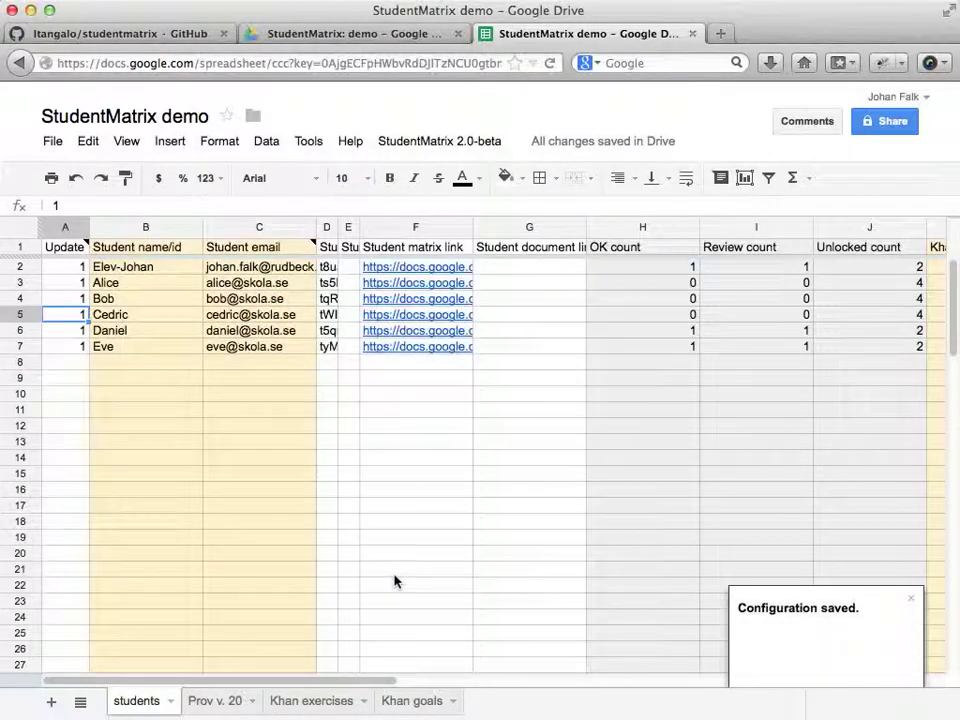
Run the StudentMatrix setup that creates student sheets to generate a feedback document for every listed student
{"action": "left_click", "coordinate": [435, 145]}
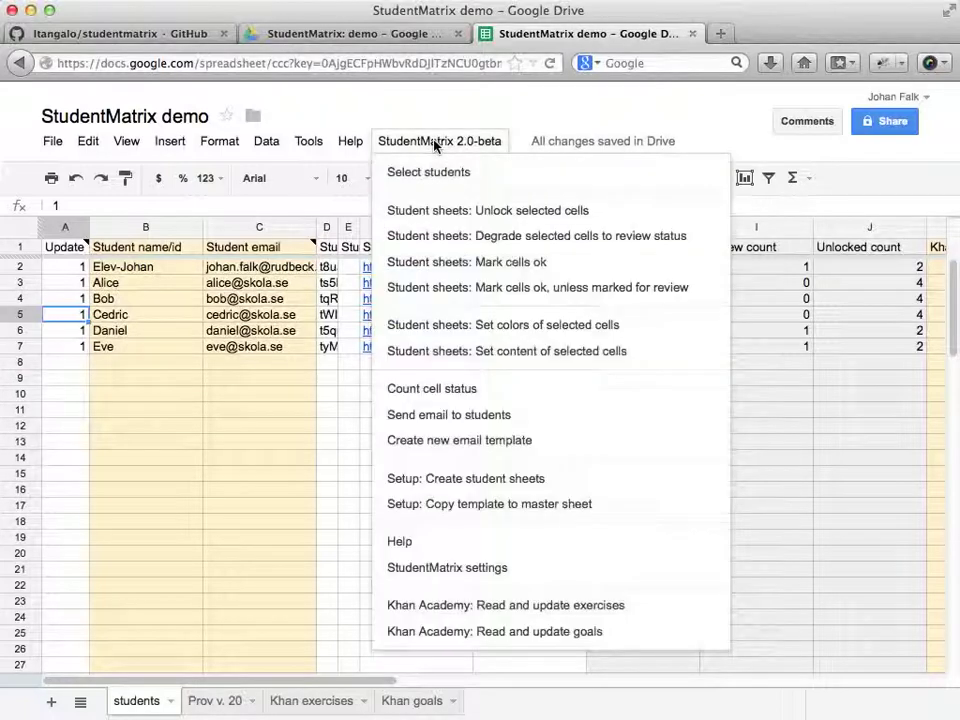
{"action": "left_click", "coordinate": [536, 480]}
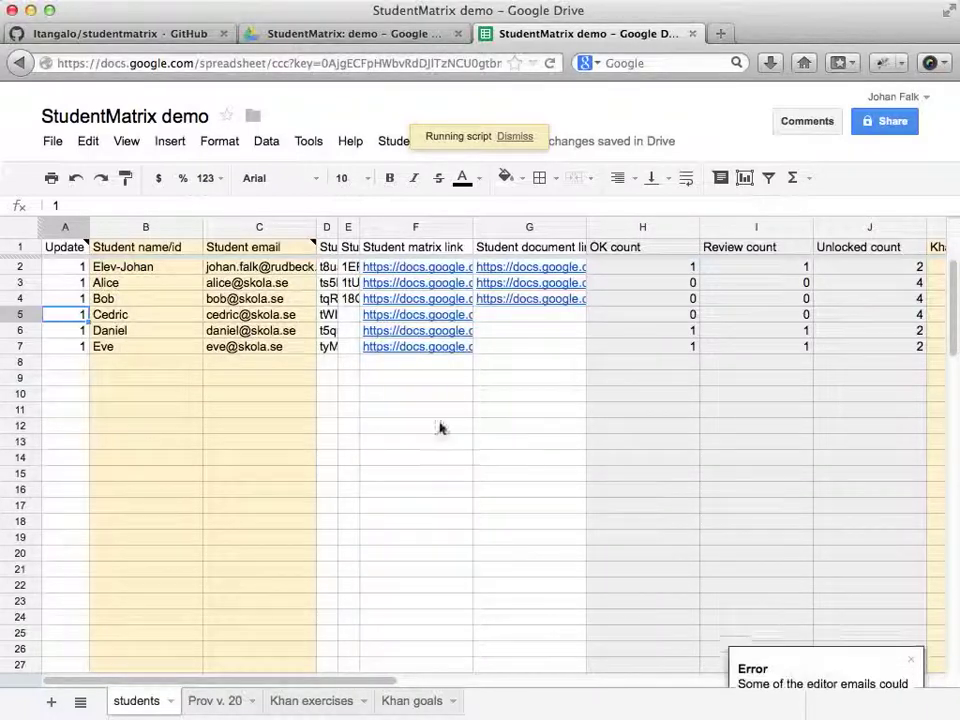
{"action": "left_click", "coordinate": [250, 299]}
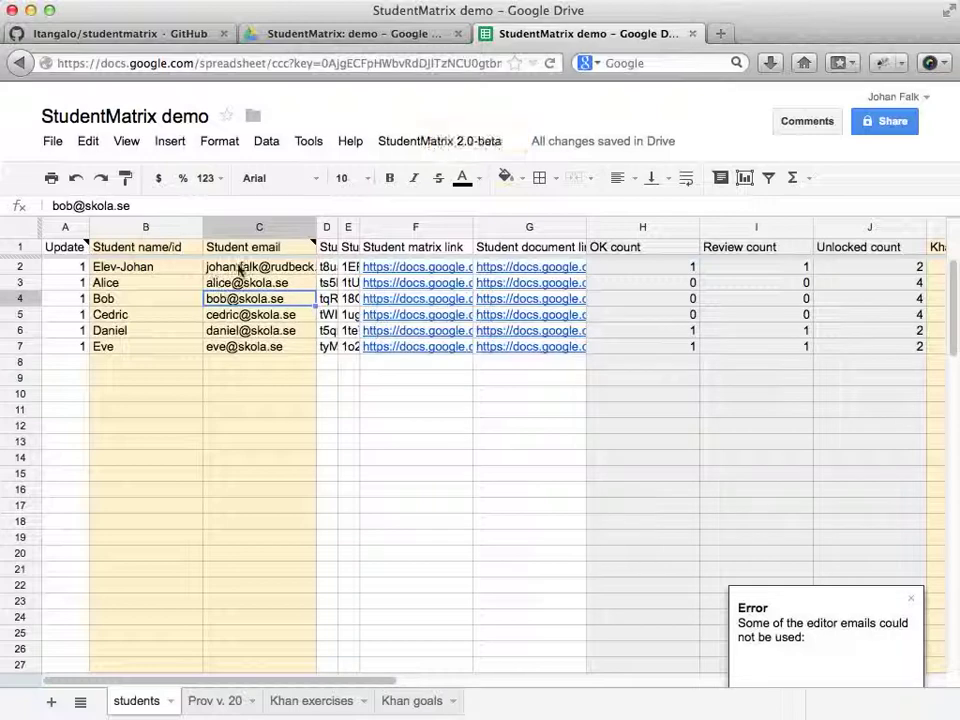
Check the "StudentMatrix: demo" Drive folder for the new feedback documents, and return to the StudentMatrix demo spreadsheet
{"action": "left_click", "coordinate": [303, 38]}
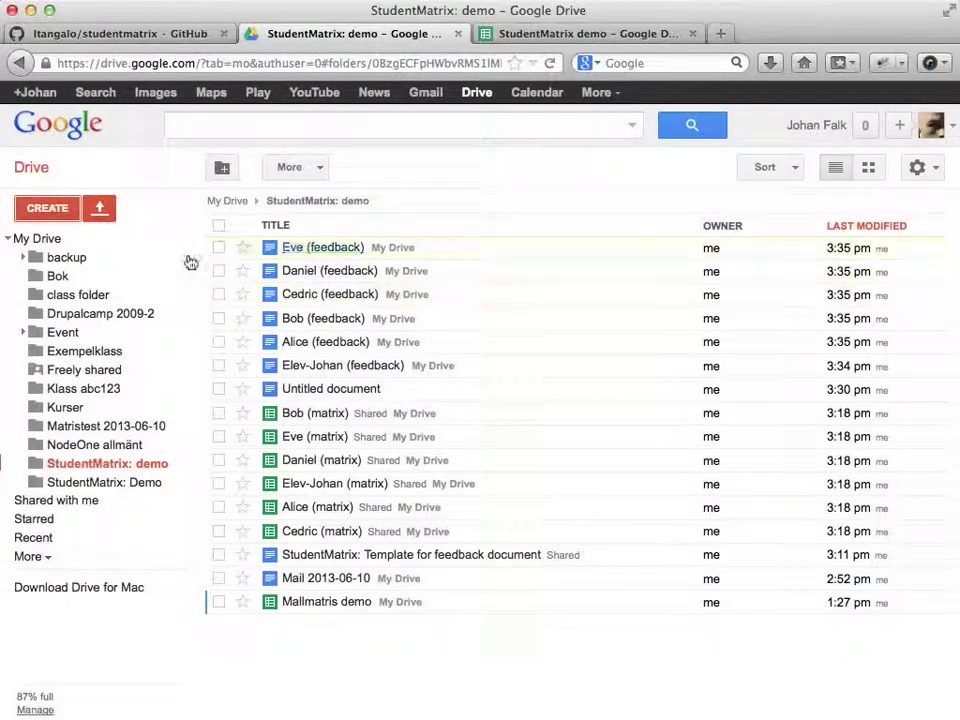
{"action": "left_click", "coordinate": [541, 37]}
{"action": "left_click", "coordinate": [478, 441]}
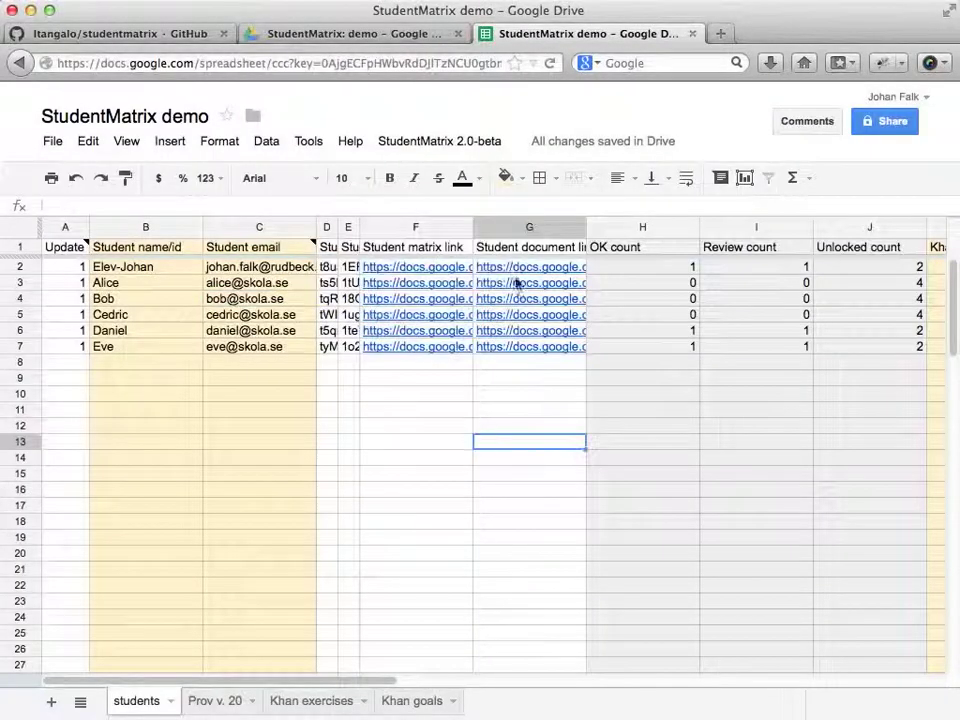
Open the first student's feedback document from its student document link and write the greeting "Hej" followed by the student's name
{"action": "left_click", "coordinate": [517, 283]}
{"action": "left_click", "coordinate": [568, 297]}
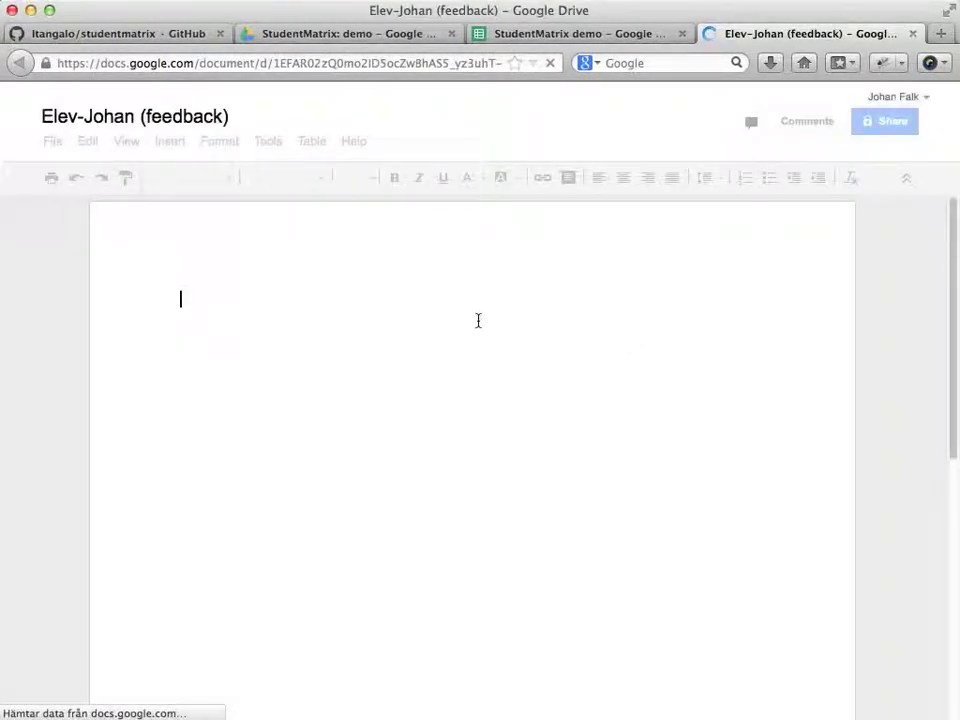
{"action": "type", "text": "Hej "}
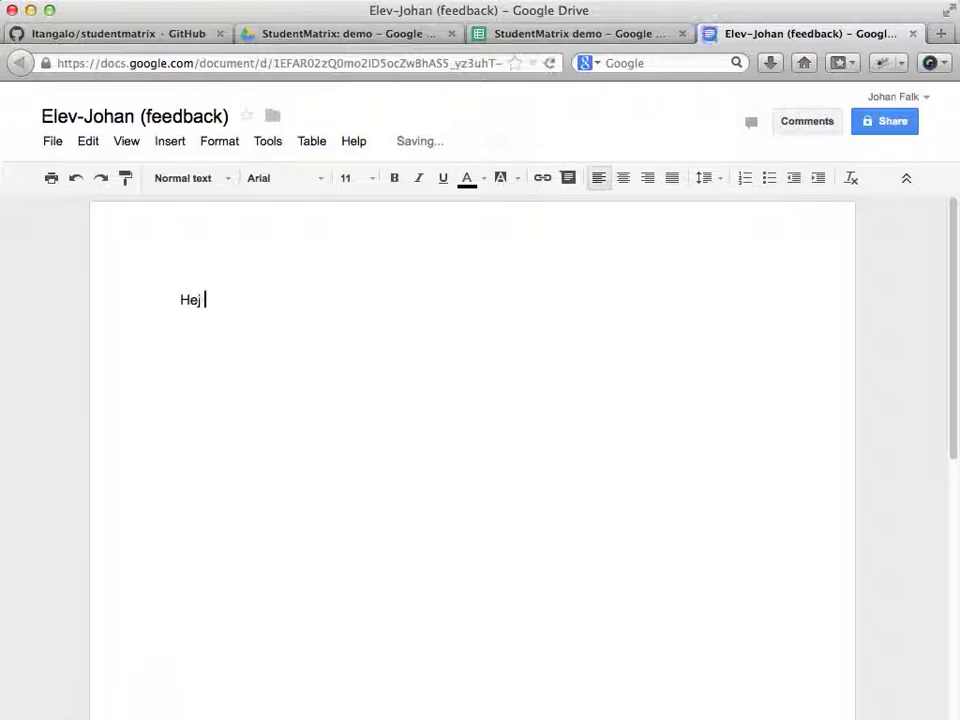
{"action": "type", "text": "Johan"}
Add the Heading 1 line "Kommentarer efter prov, vecka 20" above the greeting
{"action": "key", "text": "Up"}
{"action": "key", "text": "Return"}
{"action": "key", "text": "Up"}
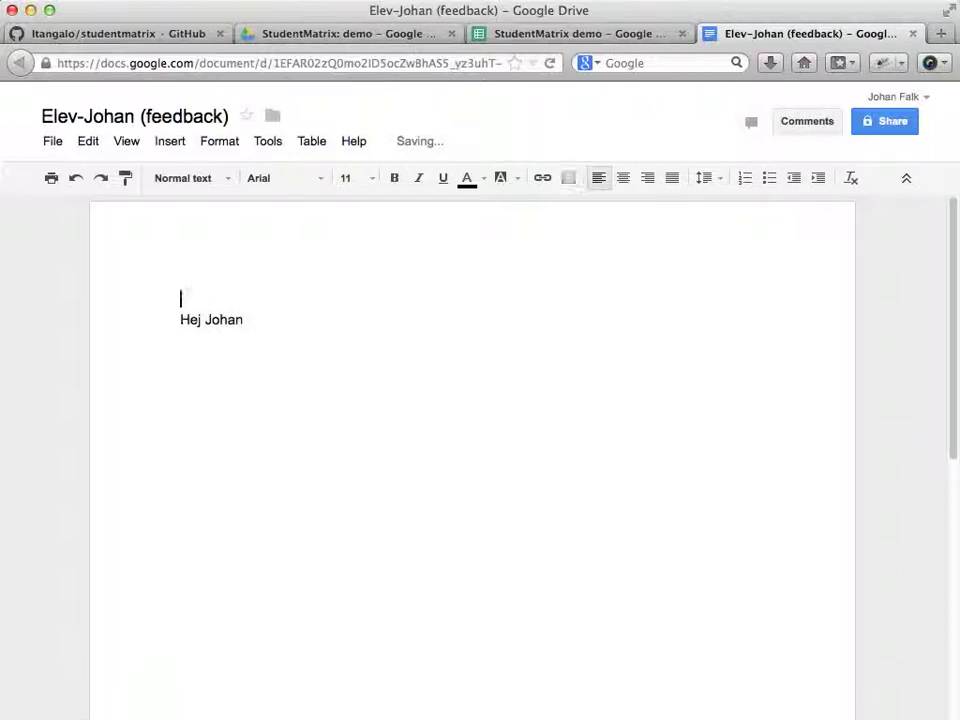
{"action": "left_click", "coordinate": [165, 179]}
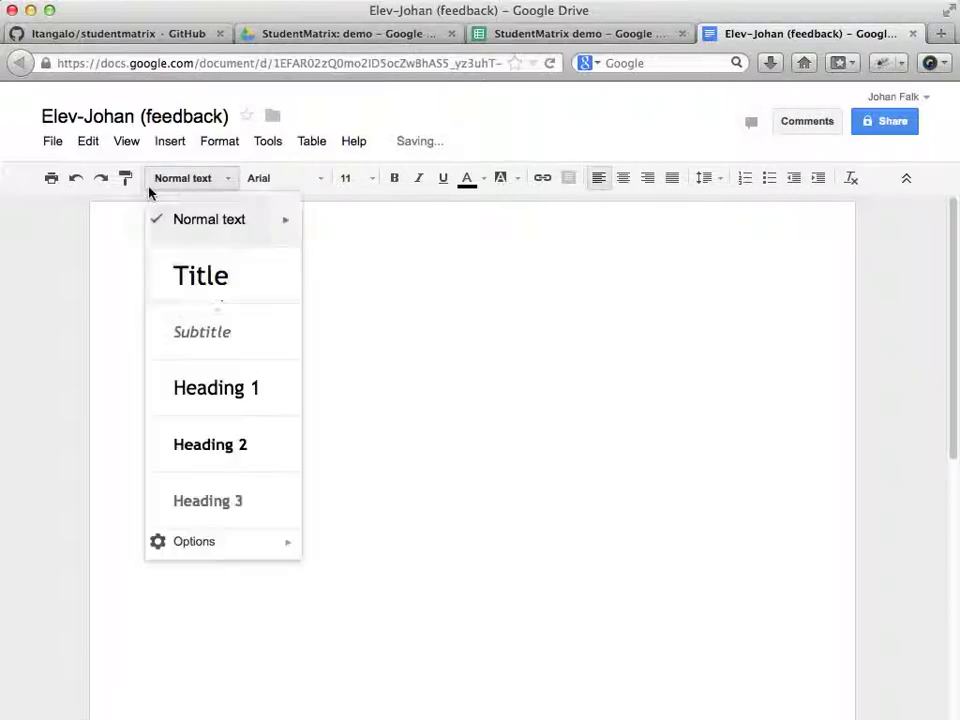
{"action": "left_click", "coordinate": [215, 389]}
{"action": "type", "text": "Kommentar"}
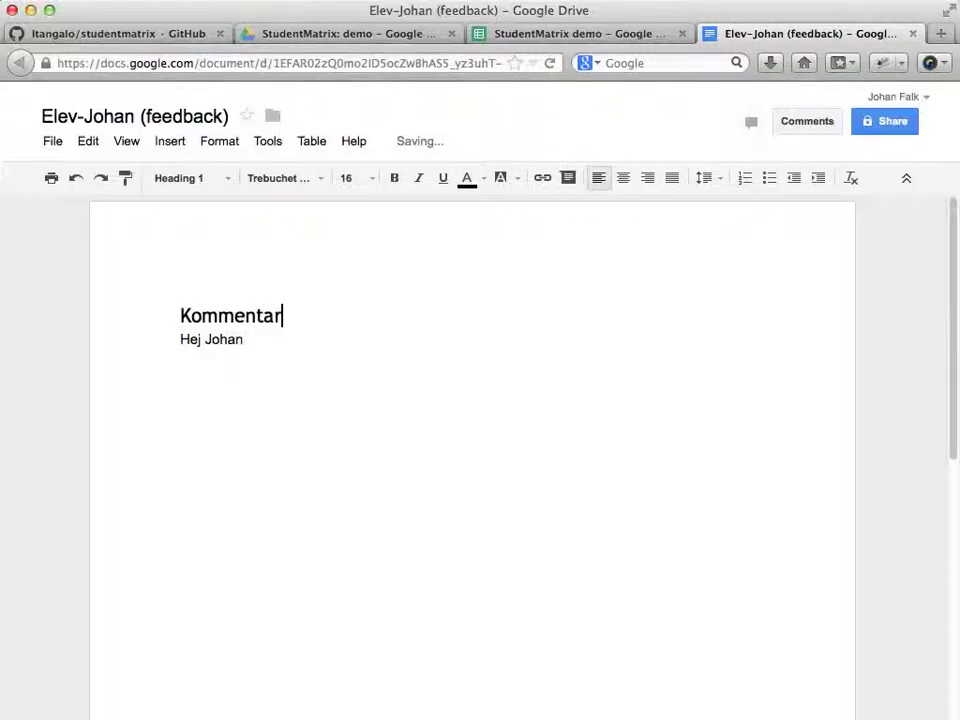
{"action": "type", "text": "er efter prov, veca"}
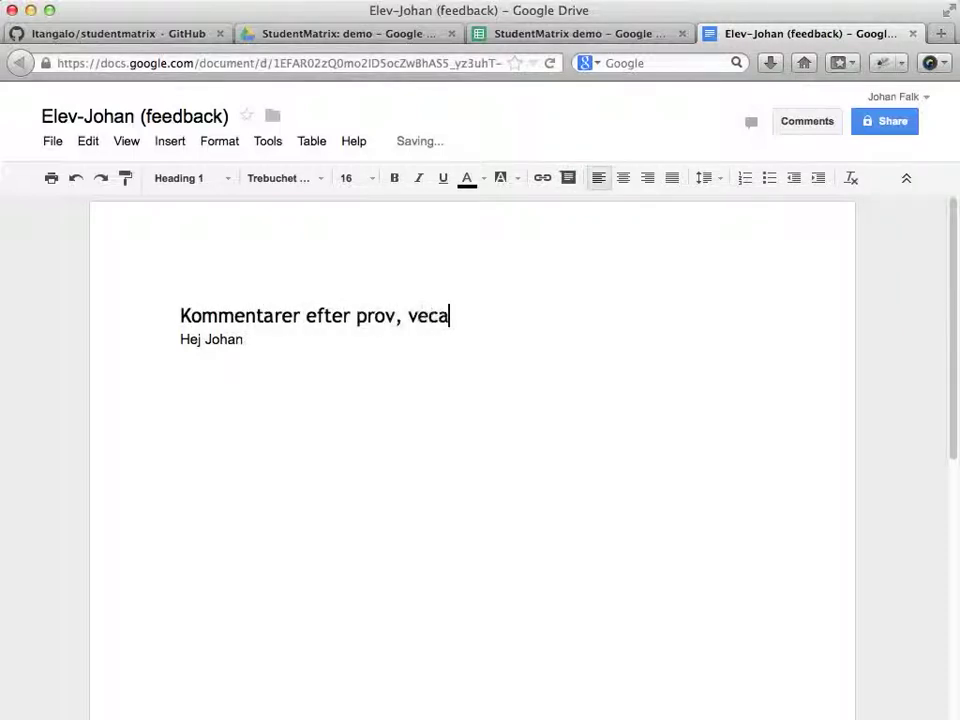
{"action": "key", "text": "BackSpace"}
{"action": "type", "text": "ka 20"}
Replace the greeting under the heading with "Det verkar fungera bra med problemlösningen, och det mäks"
{"action": "key", "text": "Down"}
{"action": "key", "text": "shift+Home"}
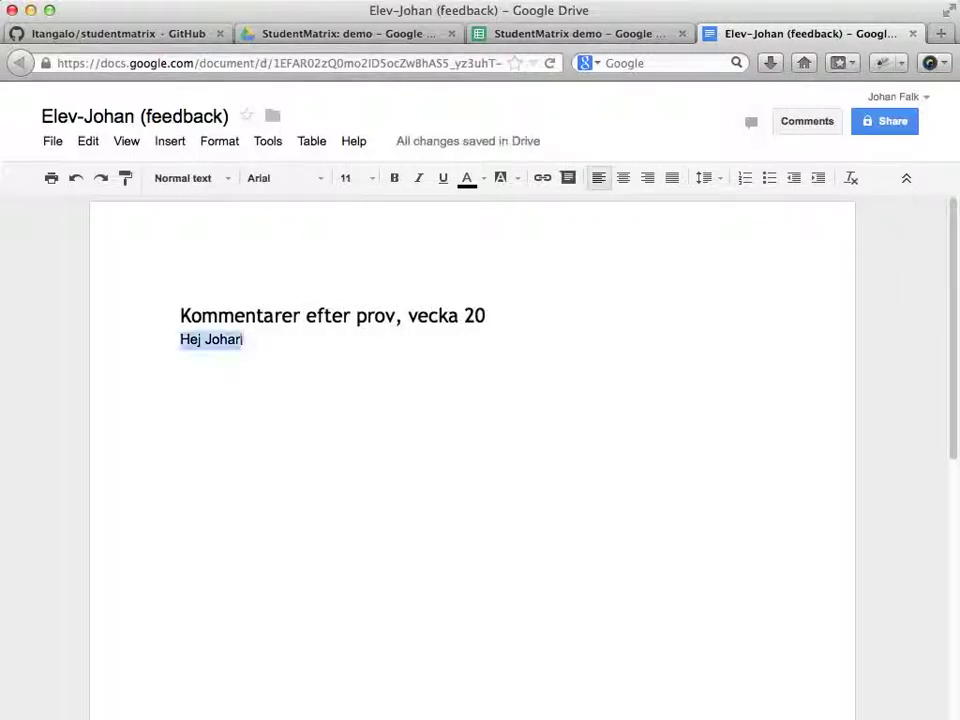
{"action": "type", "text": "Det verkar funk"}
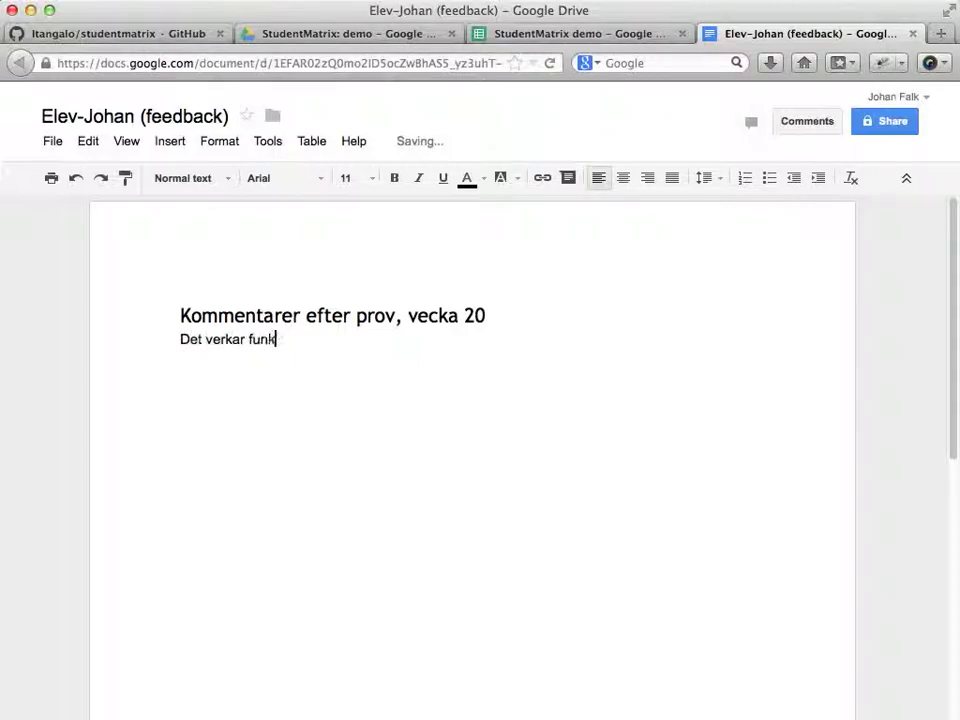
{"action": "key", "text": "BackSpace"}
{"action": "type", "text": "gera bra med "}
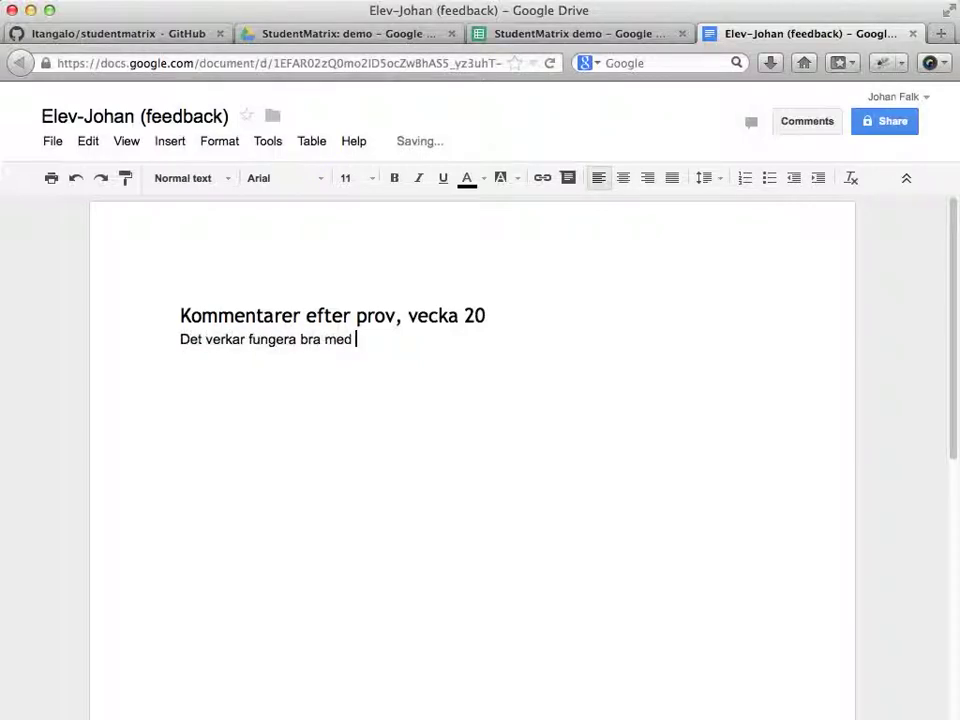
{"action": "type", "text": "problemlösningen, "}
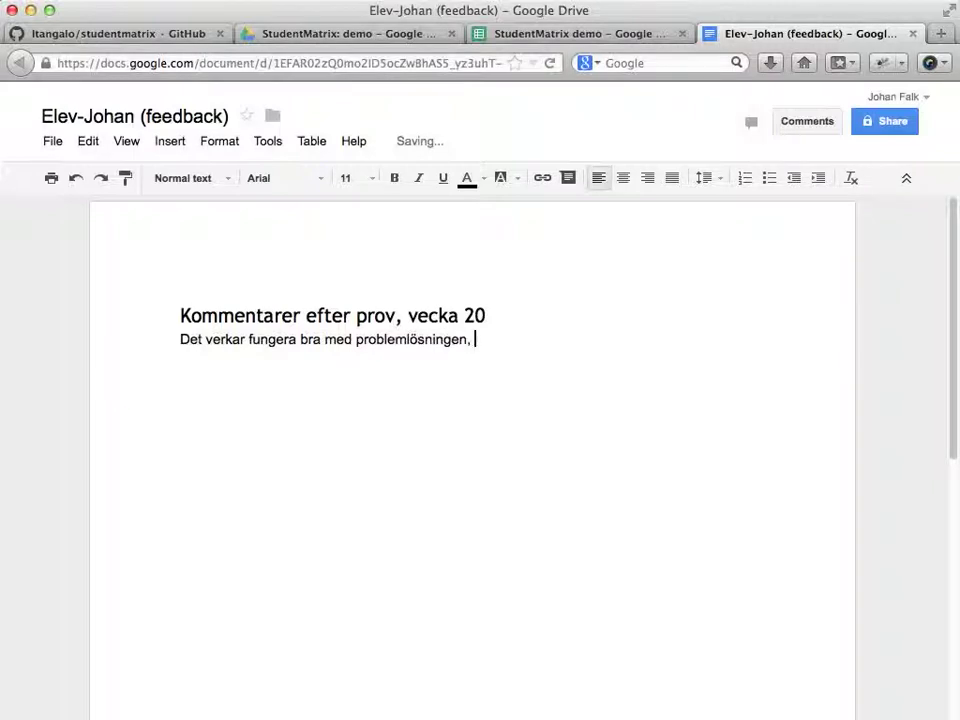
{"action": "type", "text": "och det mäks"}
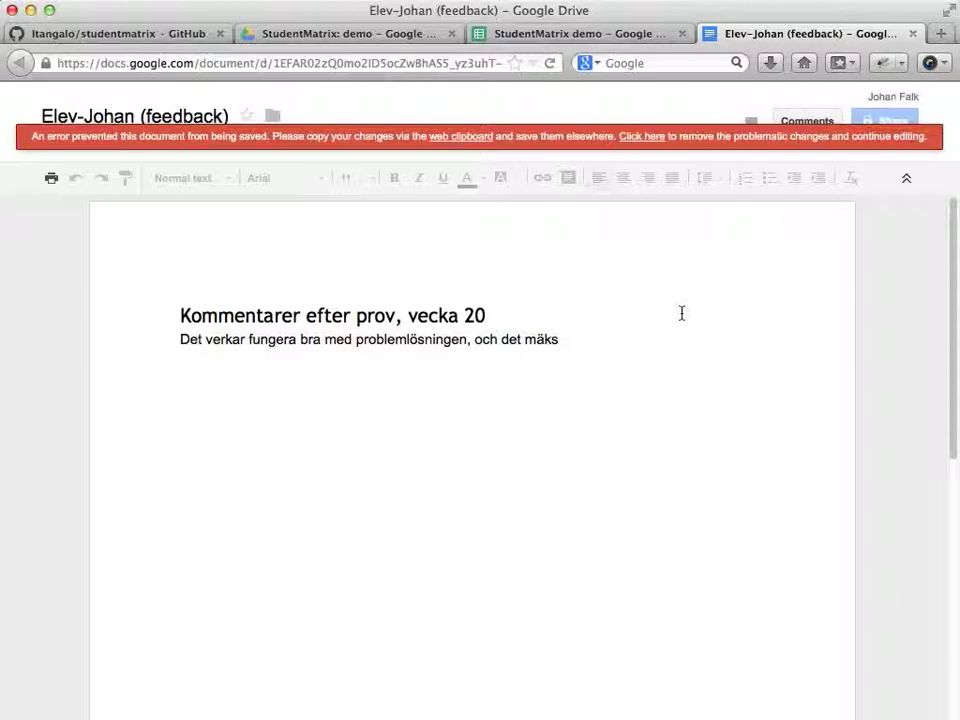
{"action": "key", "text": "super+Tab"}
{"action": "key", "text": "super+Tab"}
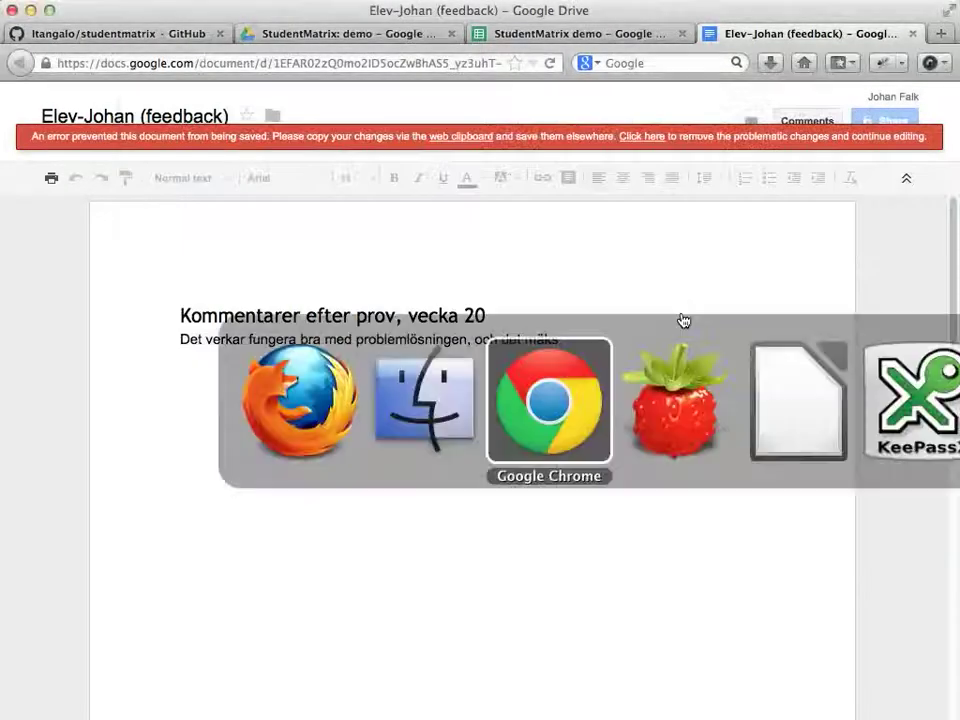
{"action": "key", "text": "super+grave"}
{"action": "key", "text": "super+Tab"}
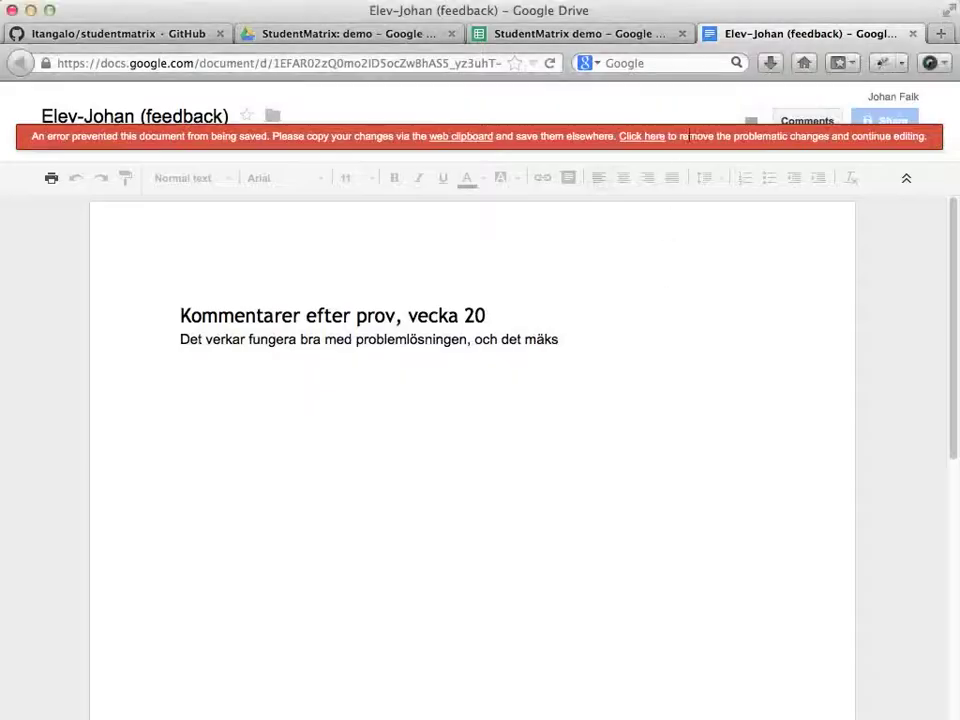
Return to the StudentMatrix demo spreadsheet and select the first student's email cell
{"action": "left_click", "coordinate": [594, 40]}
{"action": "left_click", "coordinate": [426, 412]}
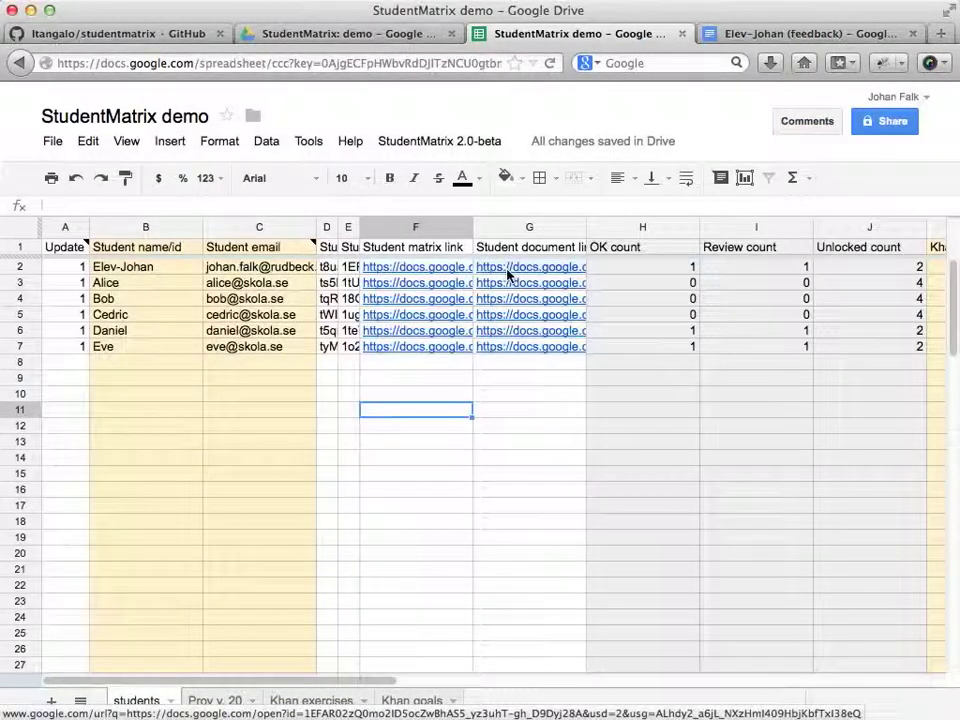
{"action": "left_click", "coordinate": [256, 267]}
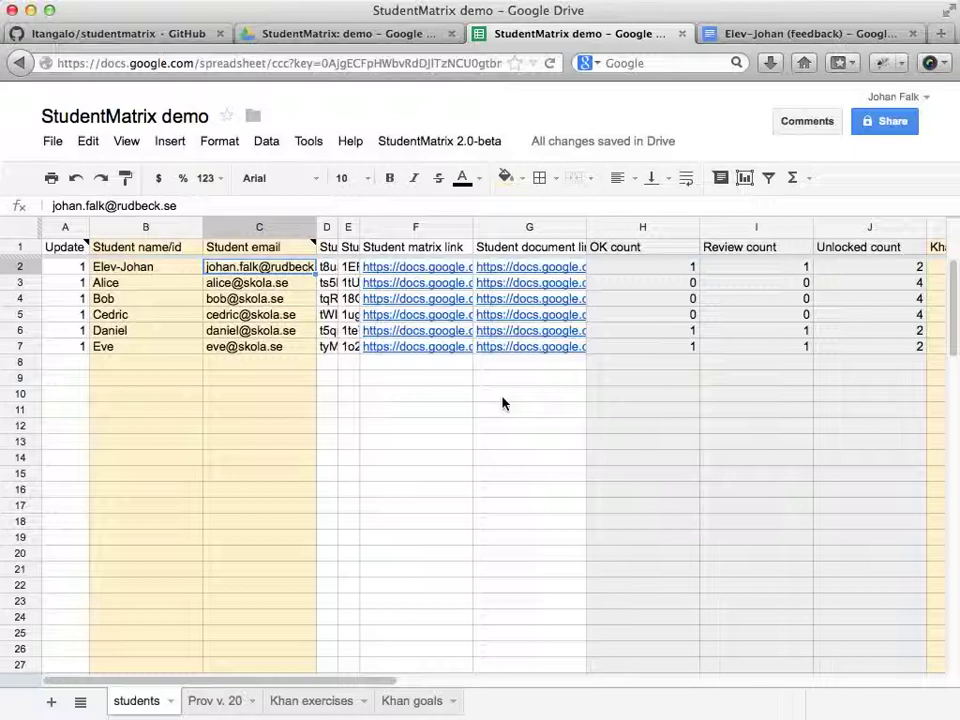
Reload the first student's feedback document, leaving the page without keeping its unsaved changes
{"action": "left_click", "coordinate": [754, 33]}
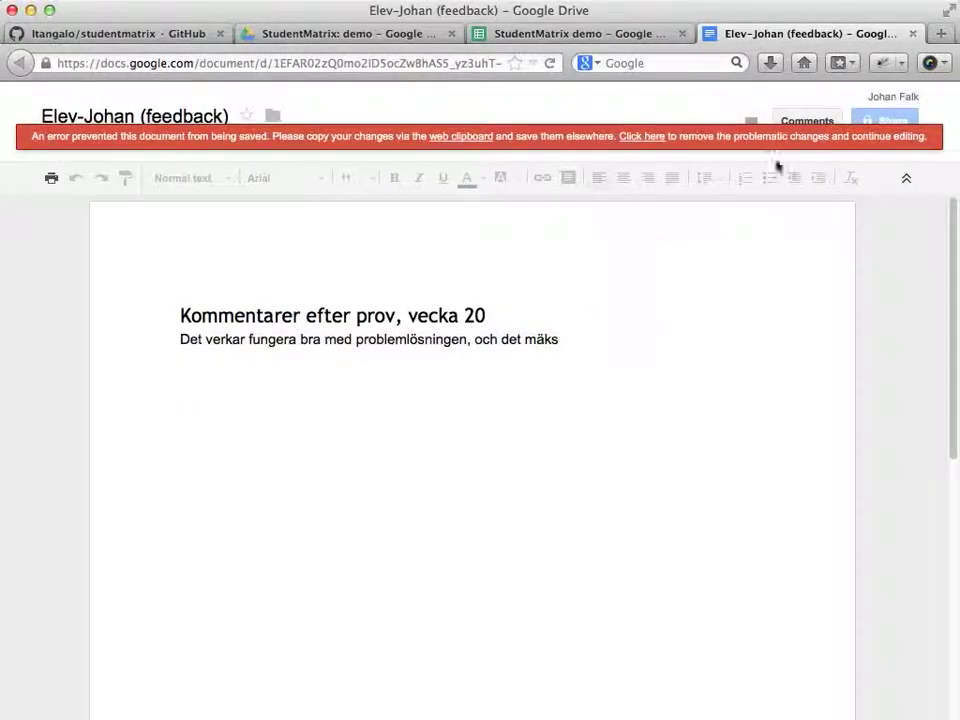
{"action": "left_click", "coordinate": [911, 35]}
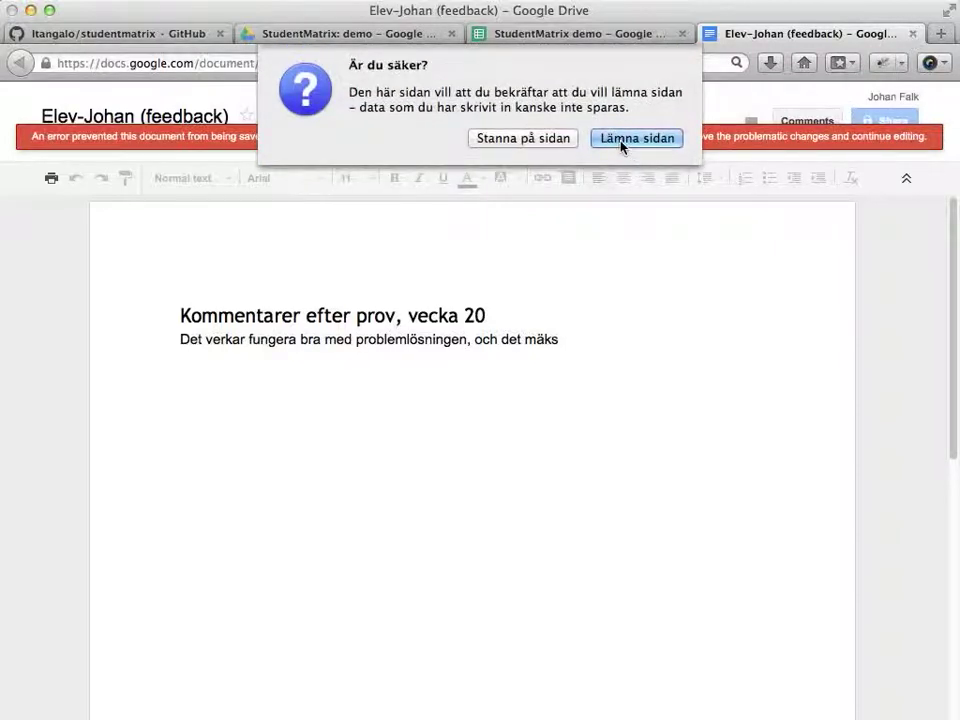
{"action": "left_click", "coordinate": [555, 140]}
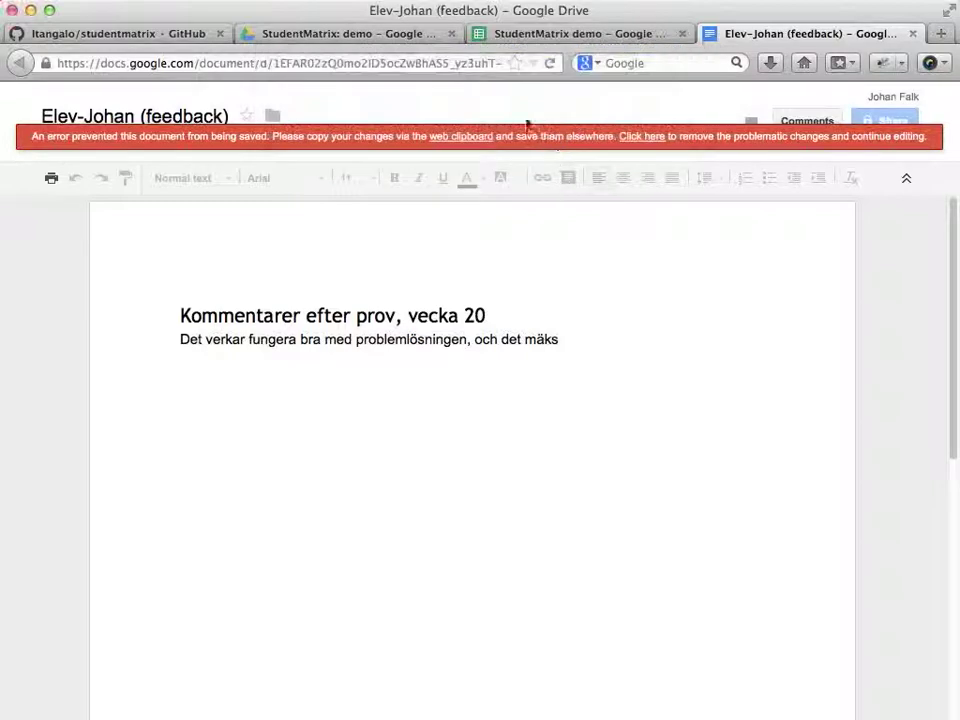
{"action": "key", "text": "super+w"}
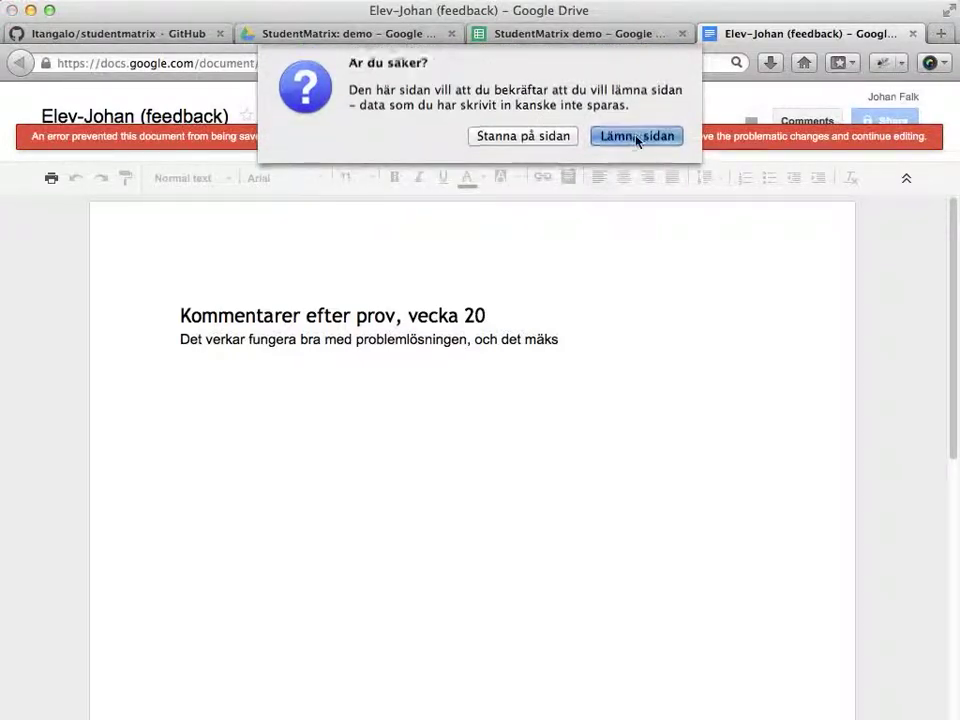
{"action": "left_click", "coordinate": [636, 137]}
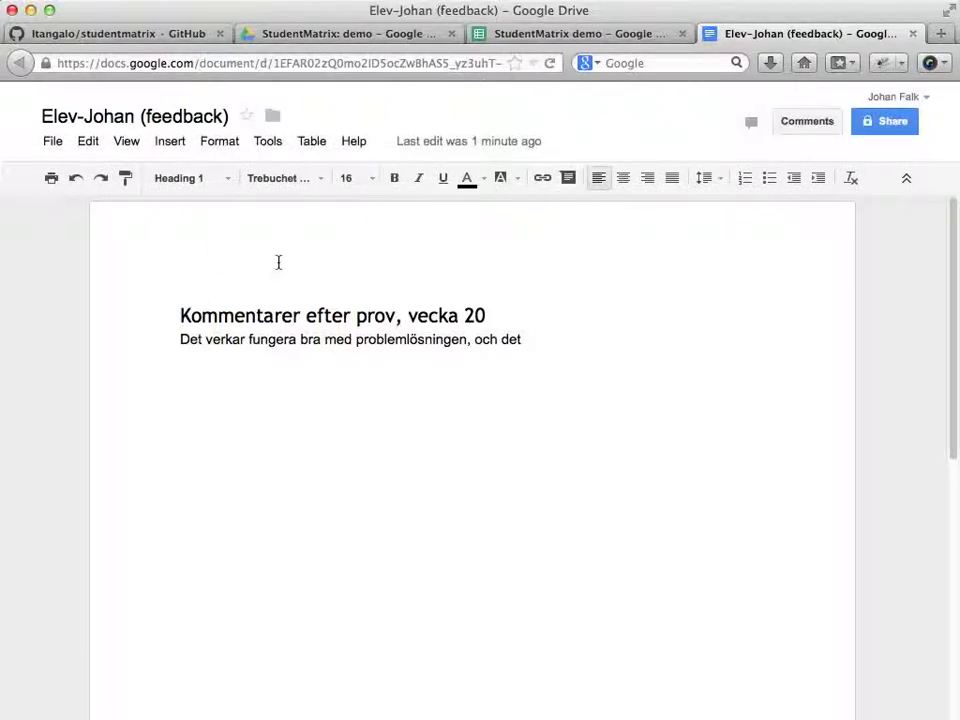
Select the document key in the feedback document's web address, between "/d/" and "/edit"
{"action": "left_click", "coordinate": [275, 63]}
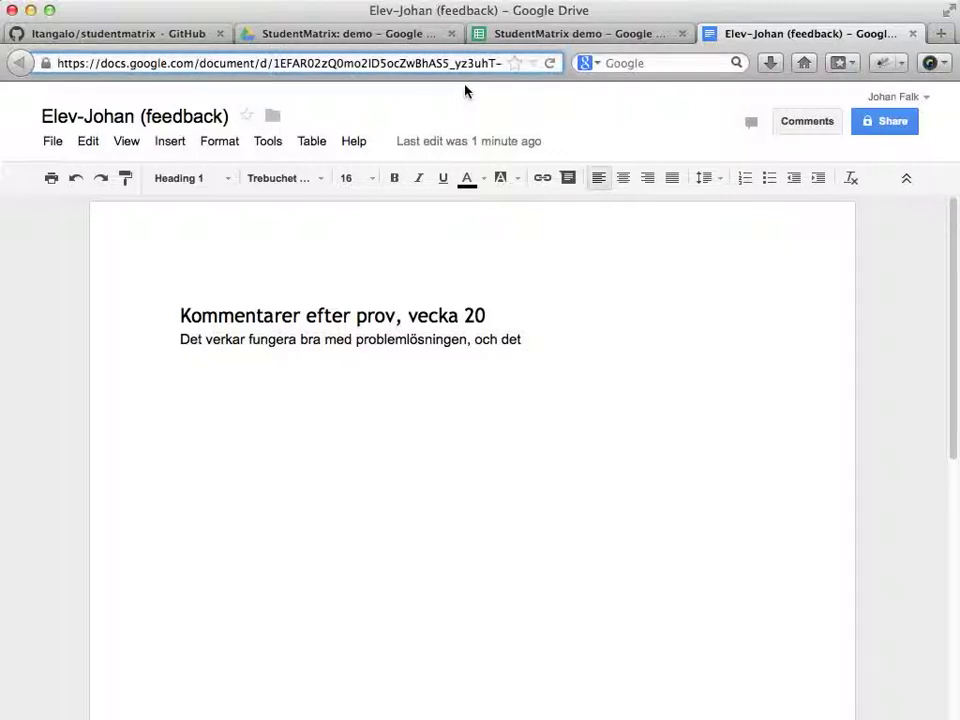
{"action": "key", "text": "shift+Right"}
{"action": "key", "text": "shift+Right"}
{"action": "key", "text": "shift+Right"}
{"action": "key", "text": "shift+Right"}
{"action": "key", "text": "shift+Right"}
{"action": "key", "text": "shift+Right"}
{"action": "key", "text": "shift+Right"}
{"action": "key", "text": "shift+Right"}
{"action": "key", "text": "shift+Right"}
{"action": "key", "text": "shift+Right"}
{"action": "key", "text": "shift+Right"}
{"action": "key", "text": "shift+Right"}
{"action": "key", "text": "shift+Right"}
{"action": "key", "text": "shift+Right"}
{"action": "key", "text": "shift+Right"}
{"action": "key", "text": "shift+Right"}
{"action": "key", "text": "shift+Right"}
{"action": "key", "text": "shift+Right"}
{"action": "key", "text": "shift+Right"}
{"action": "key", "text": "shift+Right"}
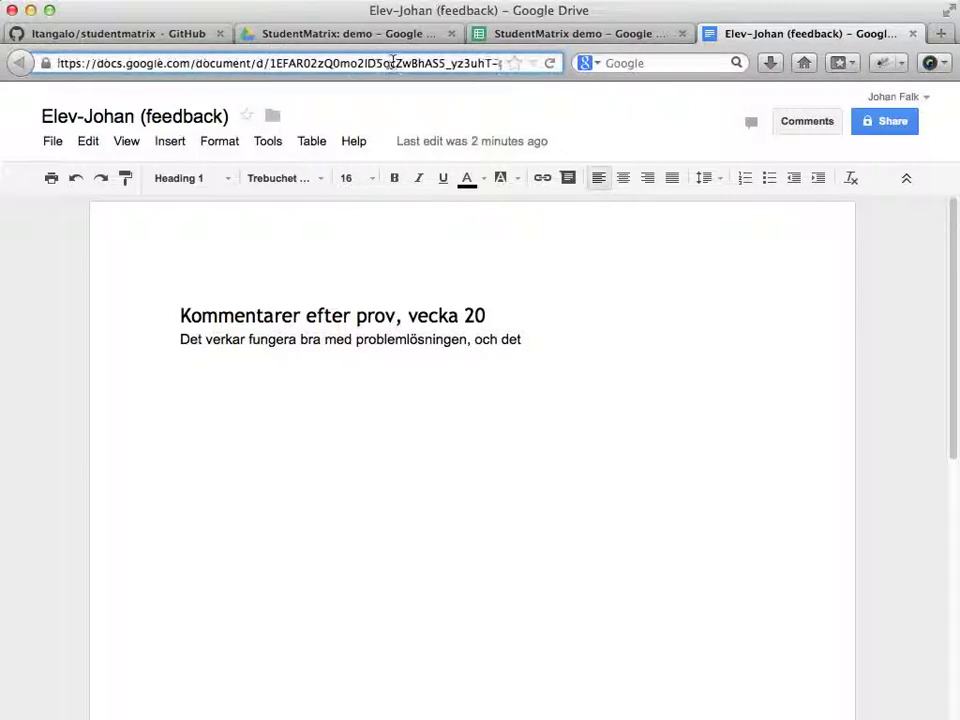
{"action": "key", "text": "Right"}
{"action": "key", "text": "Right"}
{"action": "key", "text": "Right"}
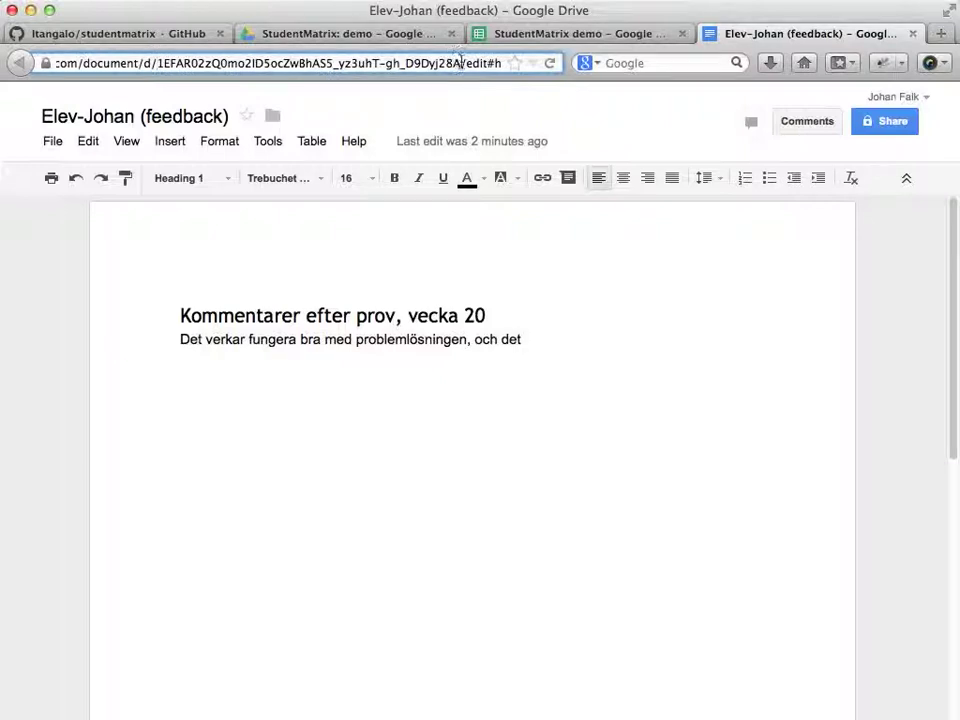
{"action": "left_click_drag", "start_coordinate": [157, 63], "coordinate": [462, 63]}
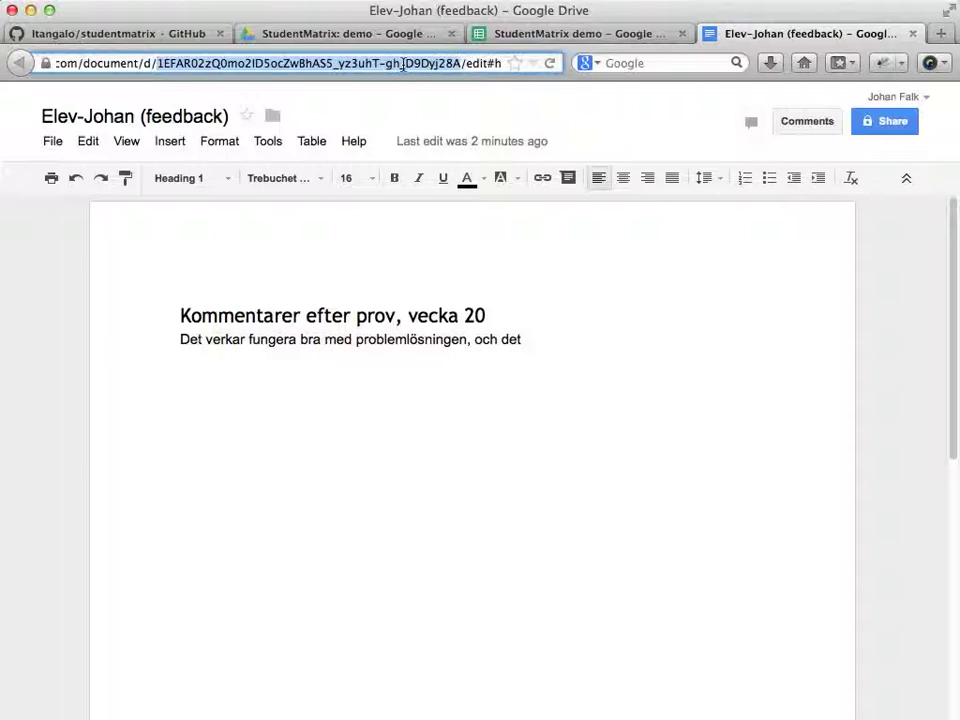
In the StudentMatrix demo spreadsheet, open the StudentMatrix document settings and select the entire key for the document template
{"action": "left_click", "coordinate": [513, 38]}
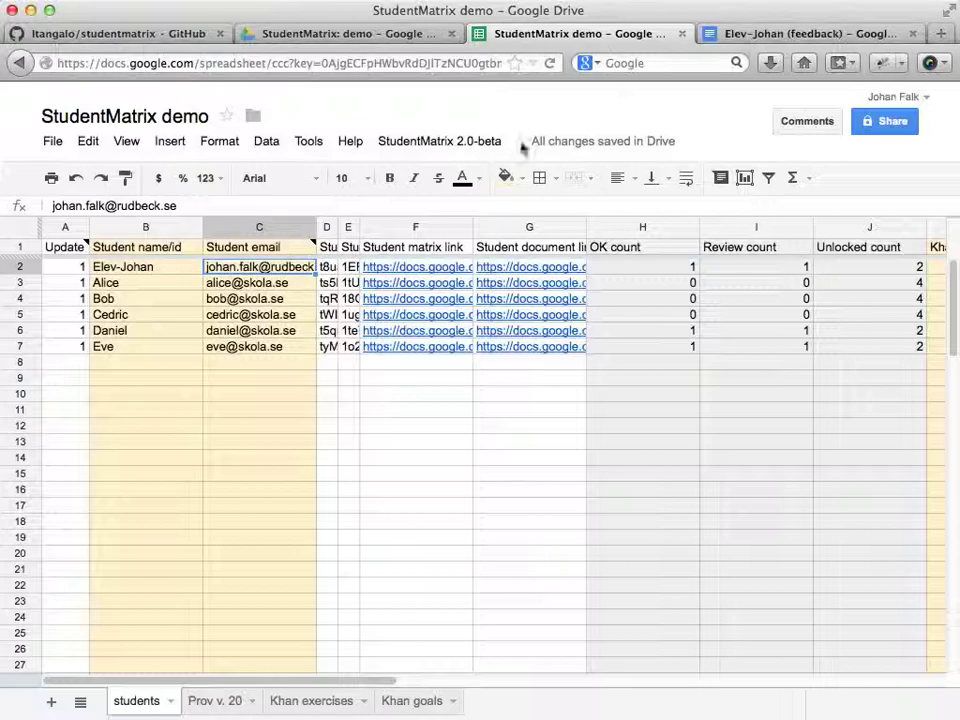
{"action": "left_click", "coordinate": [485, 140]}
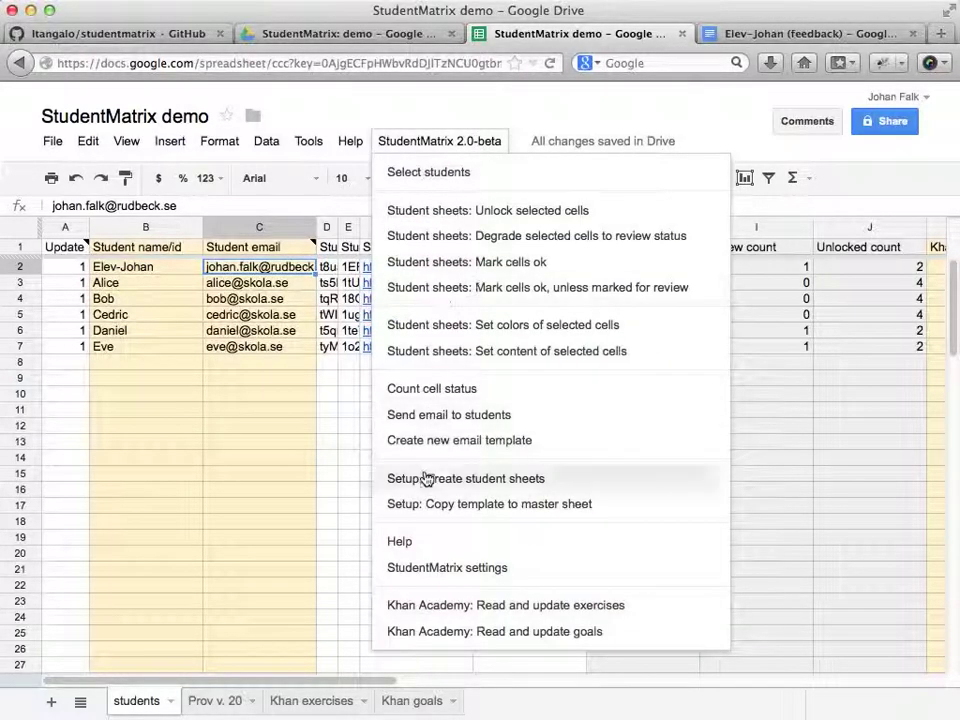
{"action": "left_click", "coordinate": [440, 568]}
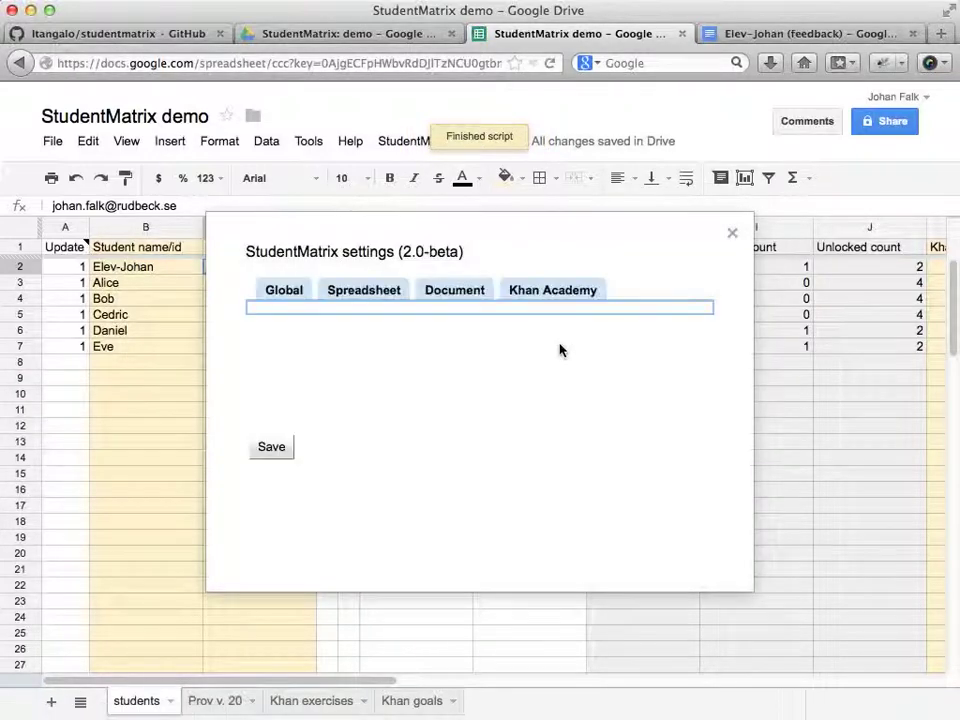
{"action": "left_click", "coordinate": [452, 293]}
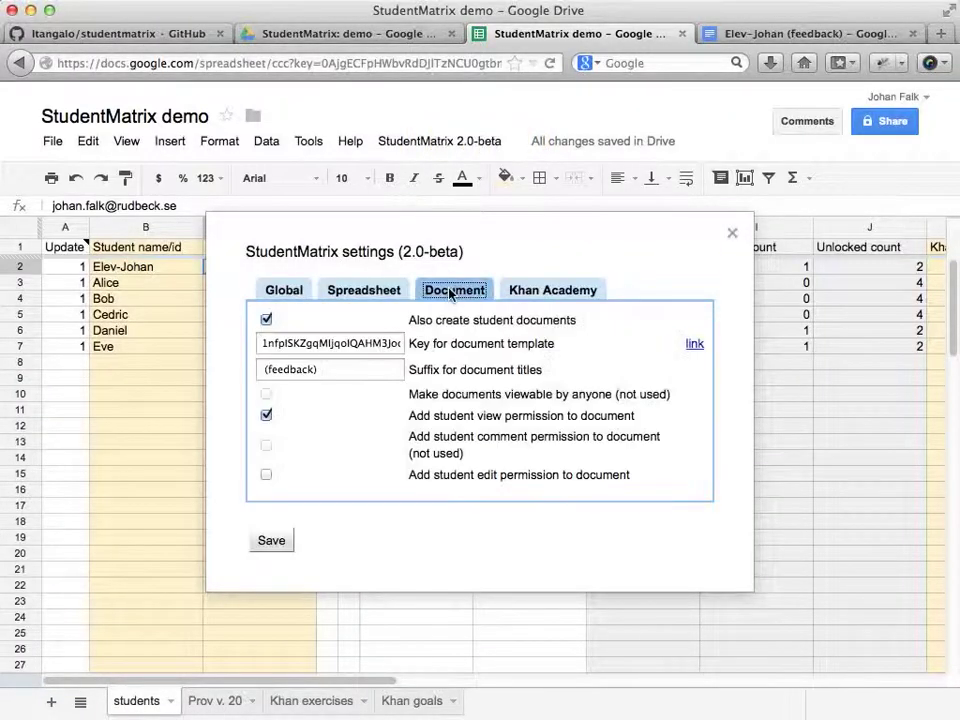
{"action": "double_click", "coordinate": [326, 343]}
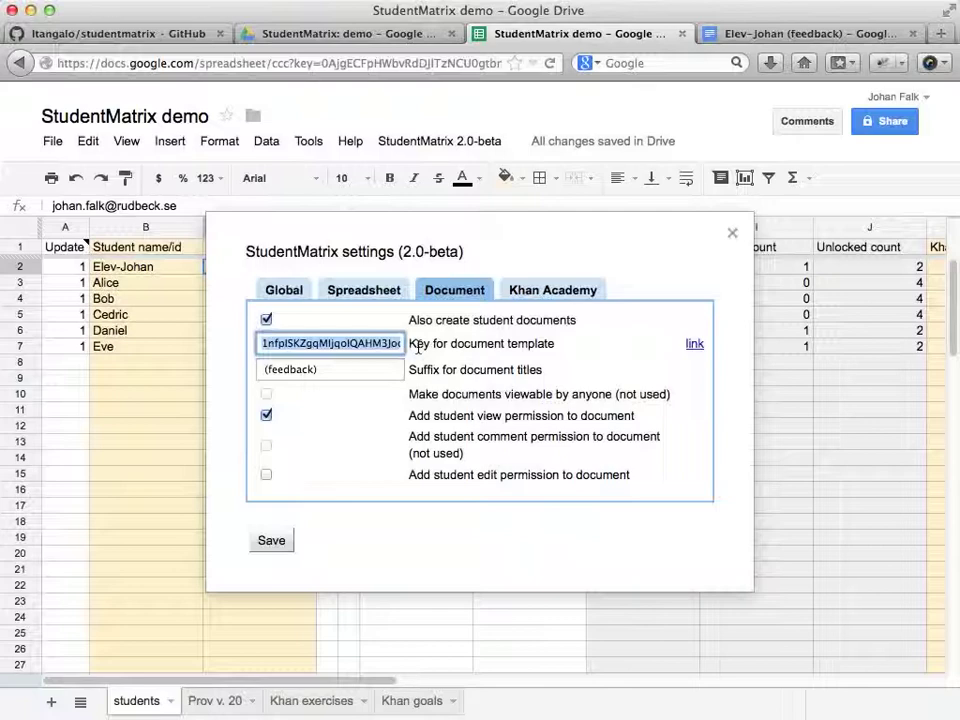
Return to the first student's feedback document and place the text cursor at the start of the heading
{"action": "left_click", "coordinate": [780, 36]}
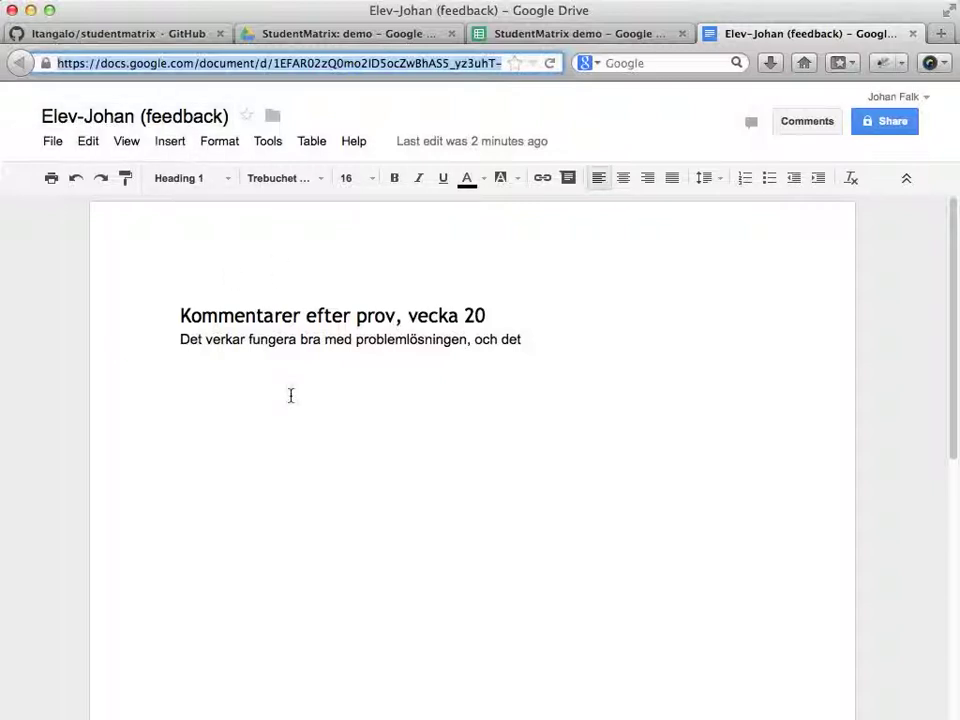
{"action": "left_click", "coordinate": [518, 330]}
{"action": "key", "text": "super+a"}
{"action": "key", "text": "Left"}
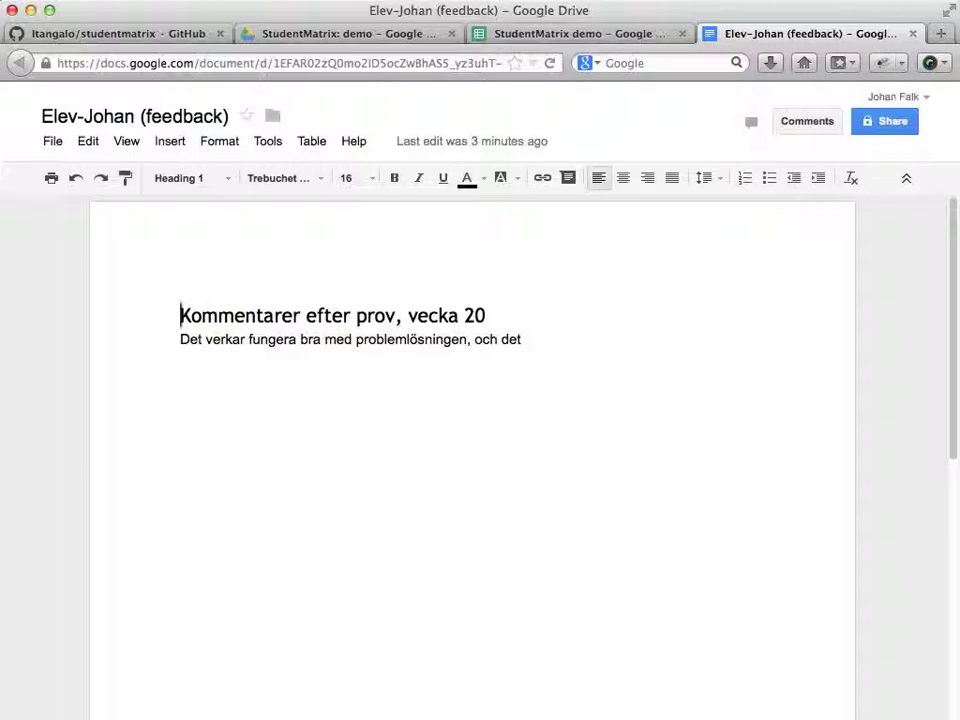
Go back to the StudentMatrix demo spreadsheet and close the StudentMatrix settings without saving
{"action": "left_click", "coordinate": [500, 34]}
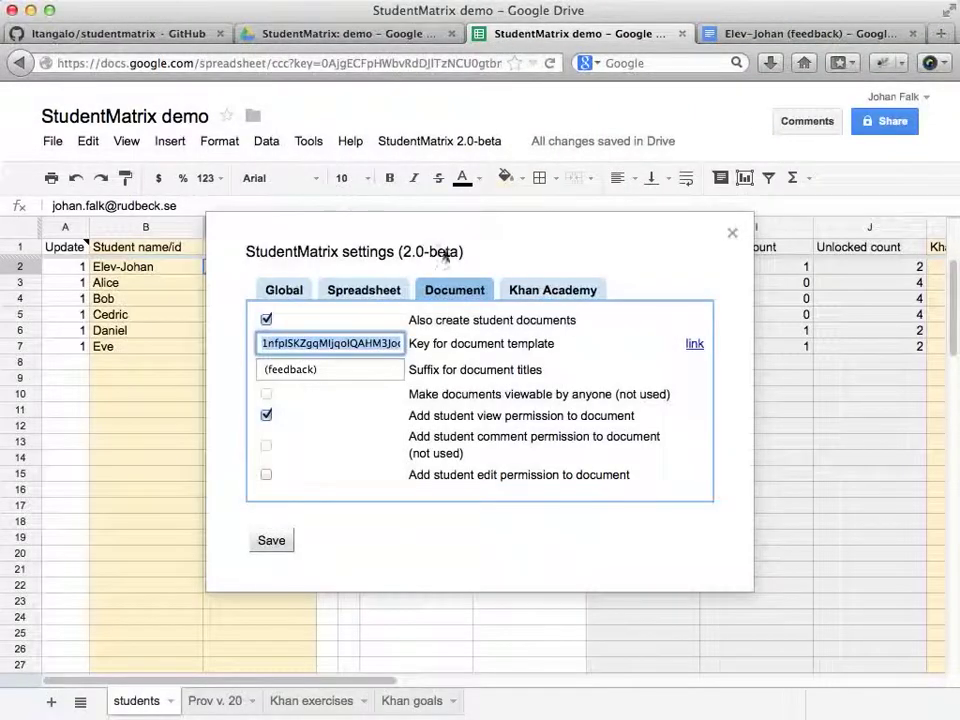
{"action": "left_click", "coordinate": [732, 234]}
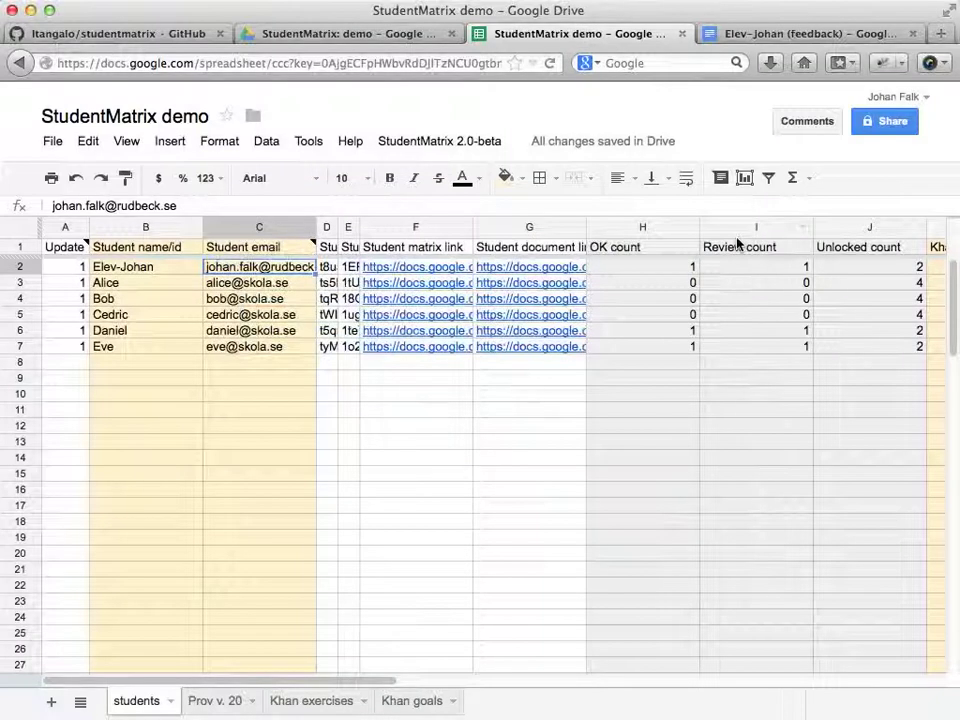